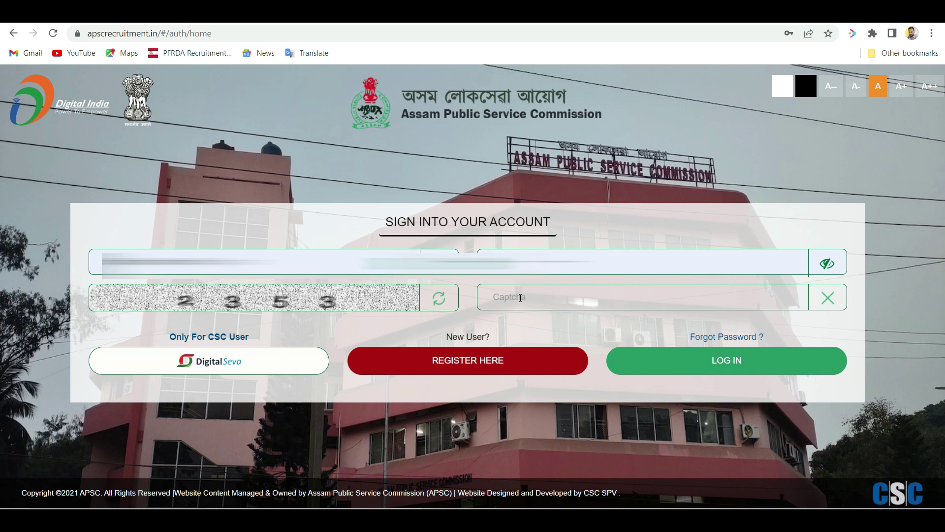
# Step: Fill in the captcha code on the sign-in form and log in to the candidate account
pyautogui.click(549, 307)
pyautogui.write('2353')
pyautogui.press('Return')
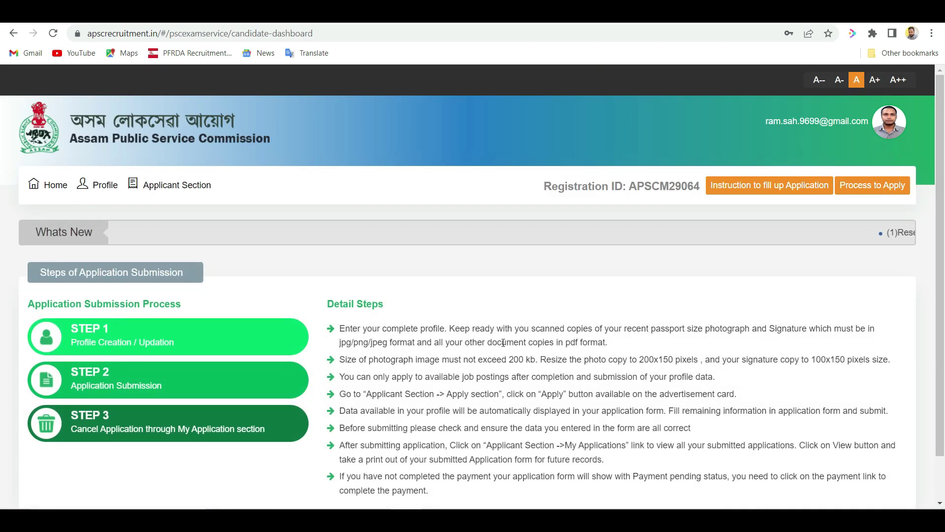
# Step: From the applicant section's list of advertisements, open the application form for Research Assistant in Planning Services, ADVT.NO.03/2023
pyautogui.scroll(-1, 197, 344)
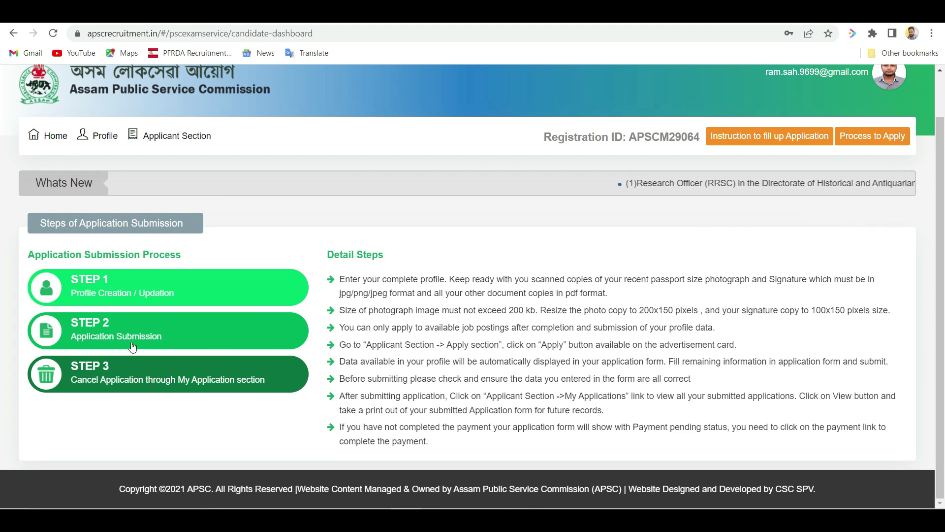
pyautogui.scroll(1, 380, 257)
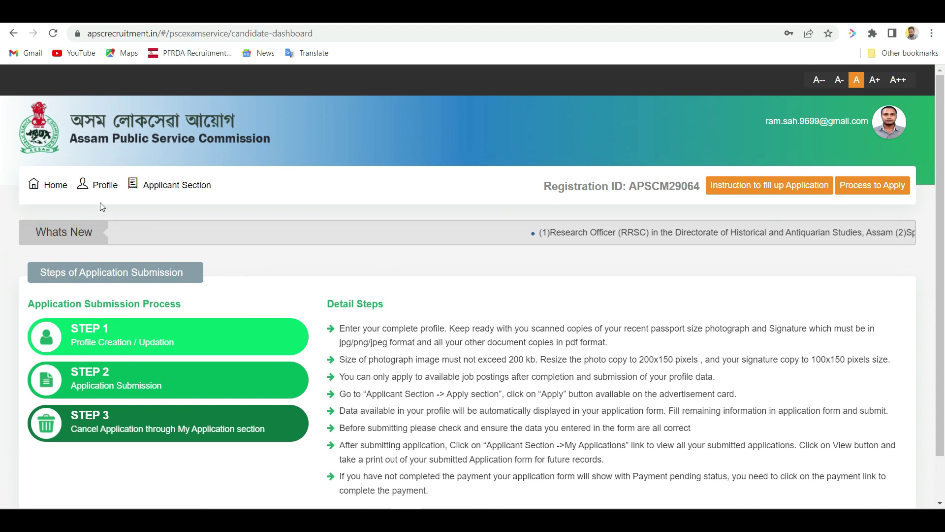
pyautogui.click(154, 190)
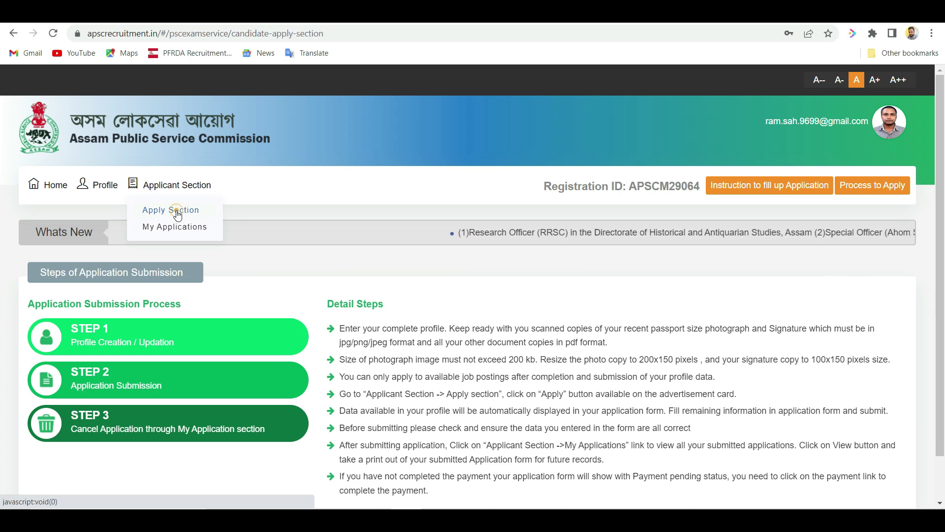
pyautogui.click(177, 215)
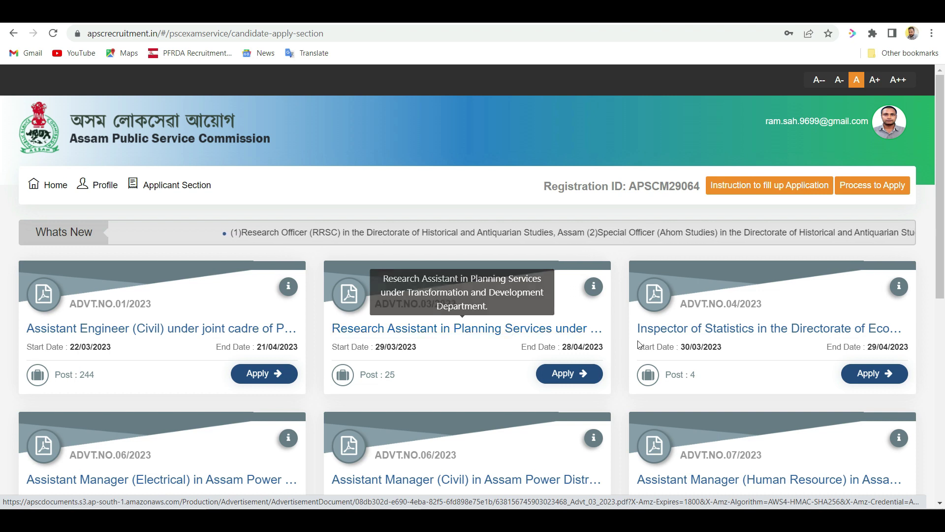
pyautogui.scroll(-1, 444, 335)
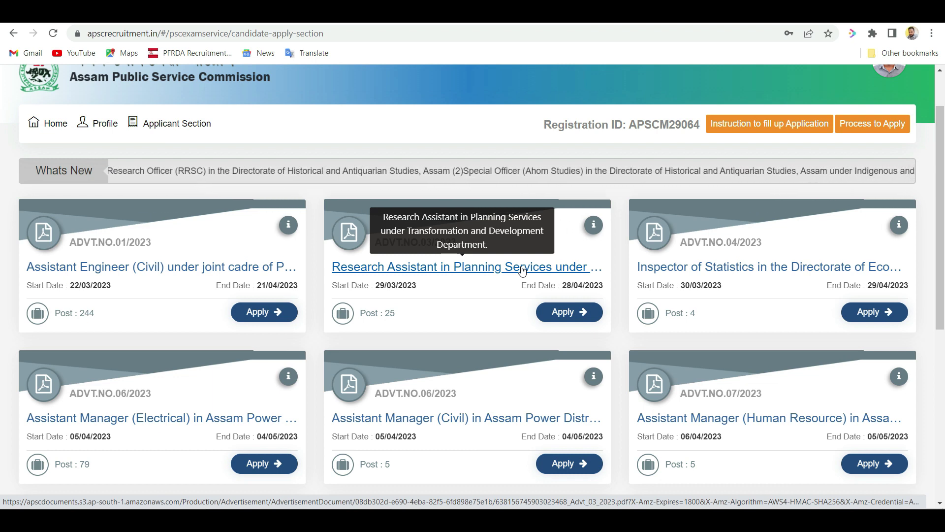
pyautogui.click(574, 317)
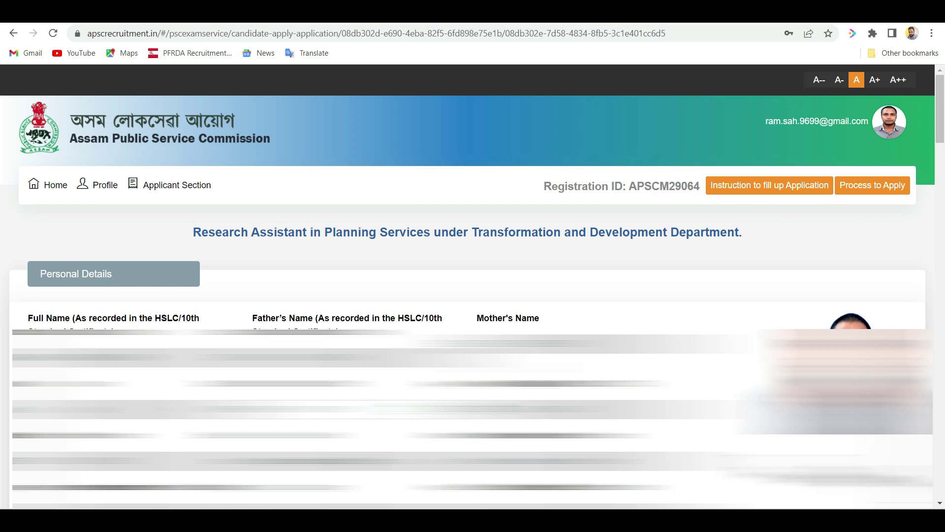
# Step: Mark the present address as same as the permanent address and answer No to being an employee of the state government of Assam
pyautogui.scroll(-10, 200, 223)
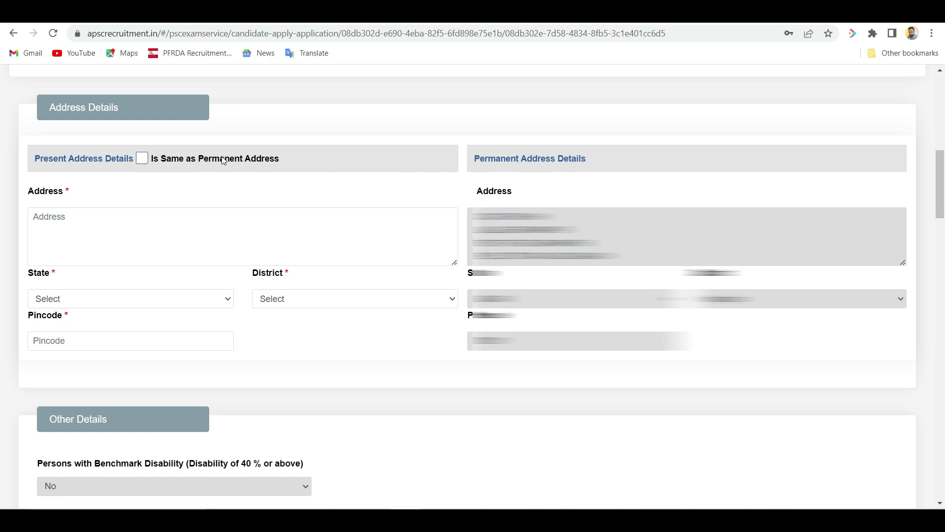
pyautogui.click(142, 158)
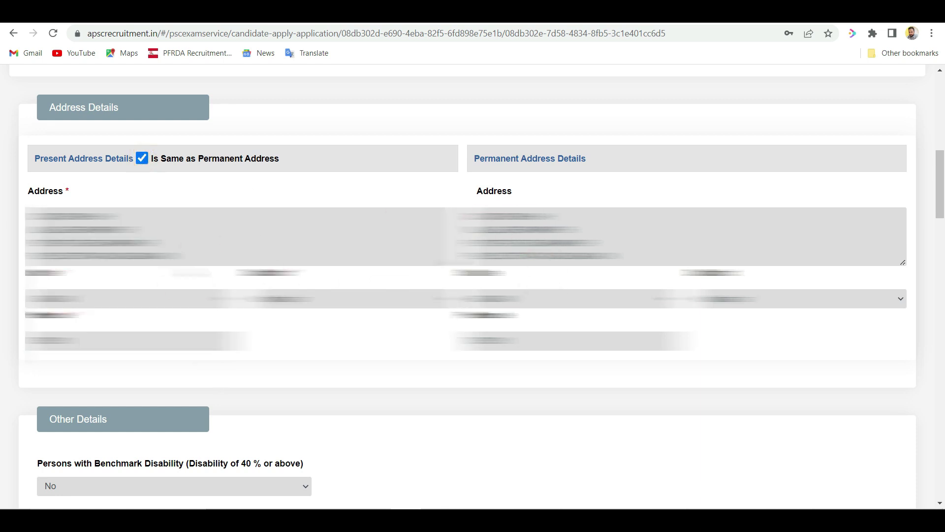
pyautogui.scroll(-5, 96, 156)
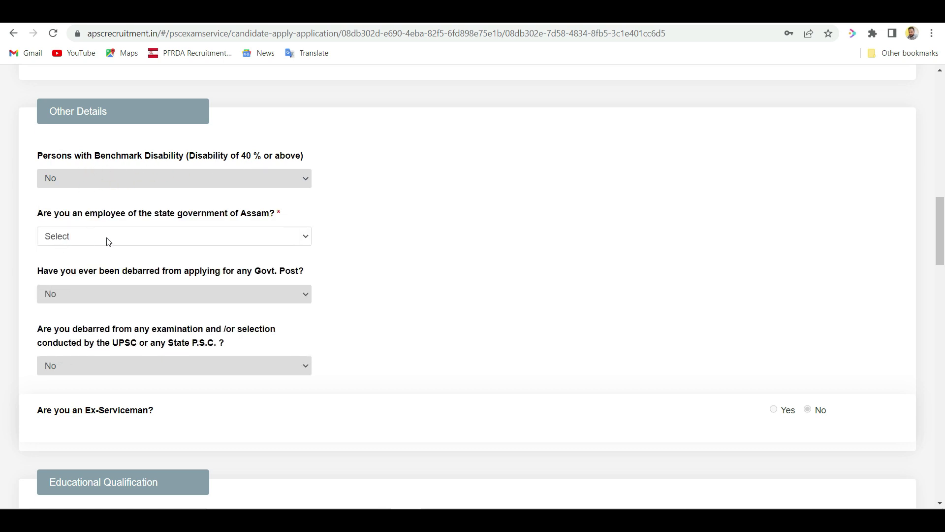
pyautogui.click(204, 238)
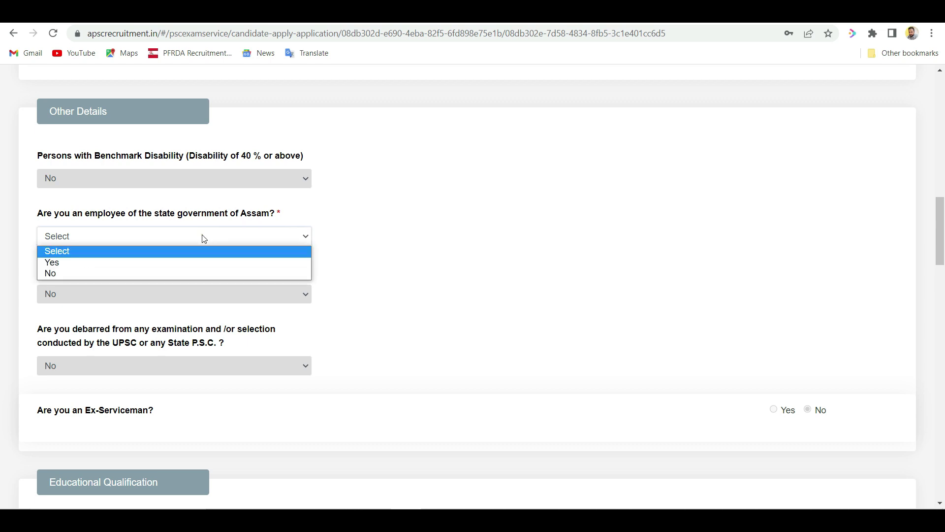
pyautogui.click(183, 273)
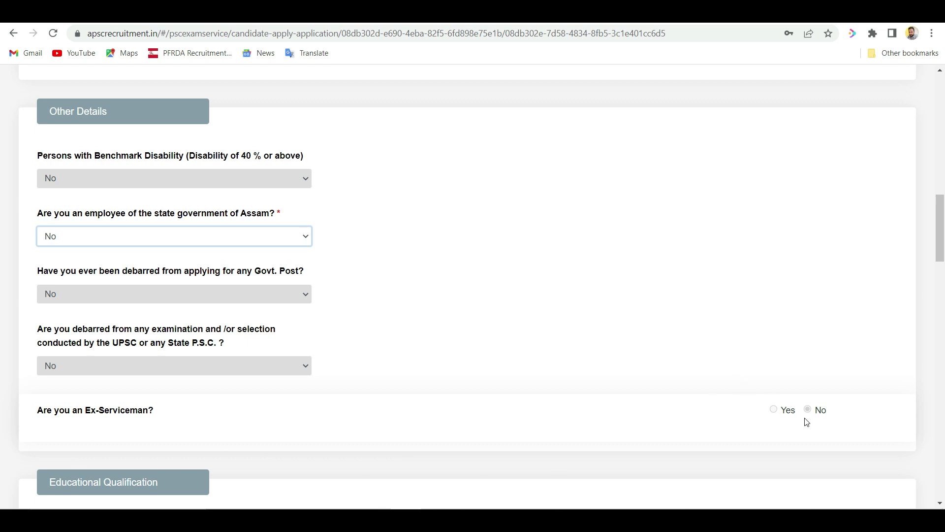
# Step: Try to add a new educational qualification with the degree Bachelor of Commerce (BCom with Major), checking the degree and subject options
pyautogui.scroll(-7, 403, 388)
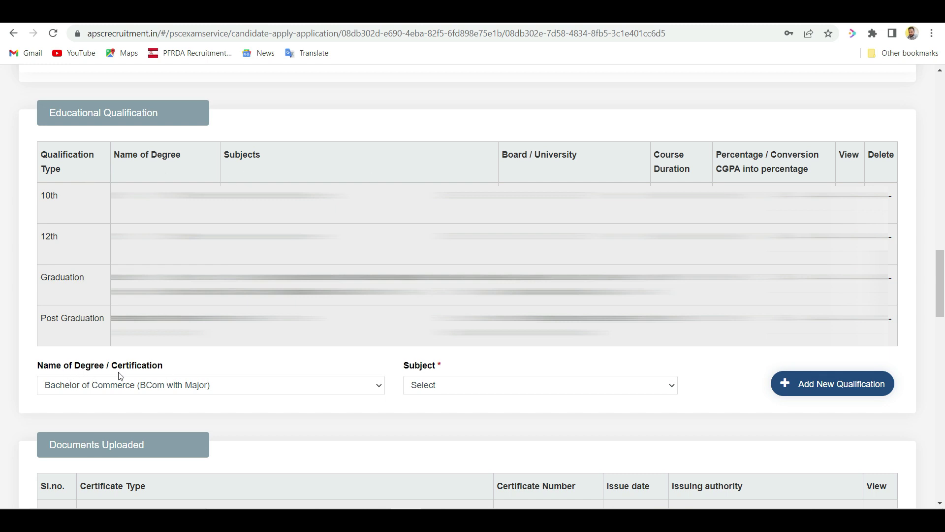
pyautogui.click(272, 394)
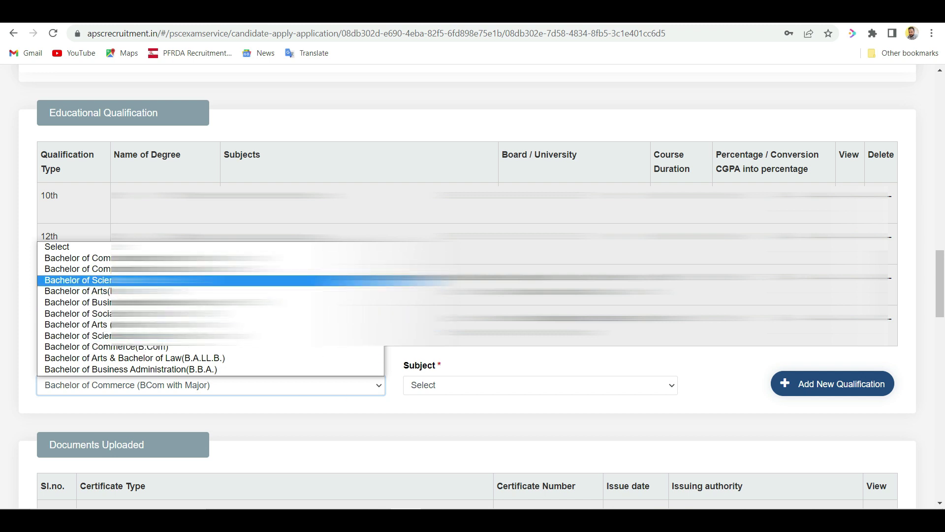
pyautogui.click(343, 434)
pyautogui.click(448, 387)
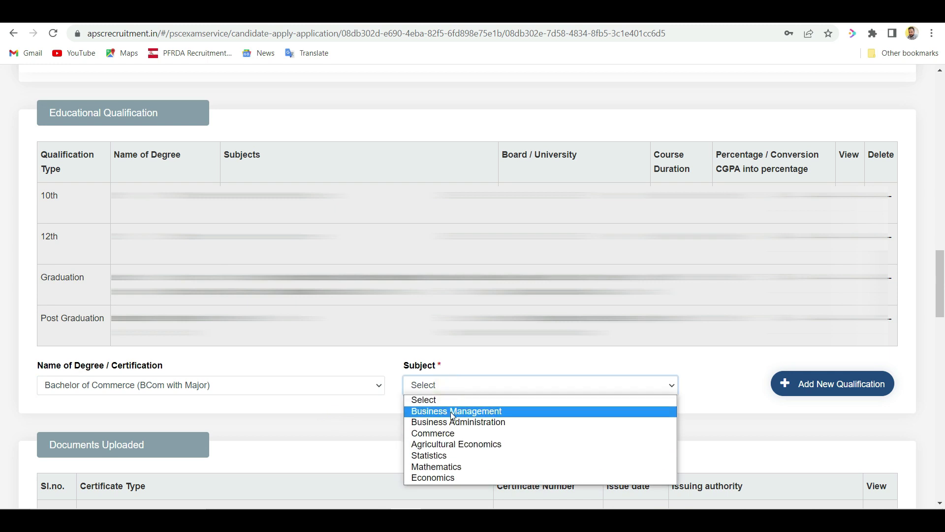
pyautogui.click(382, 402)
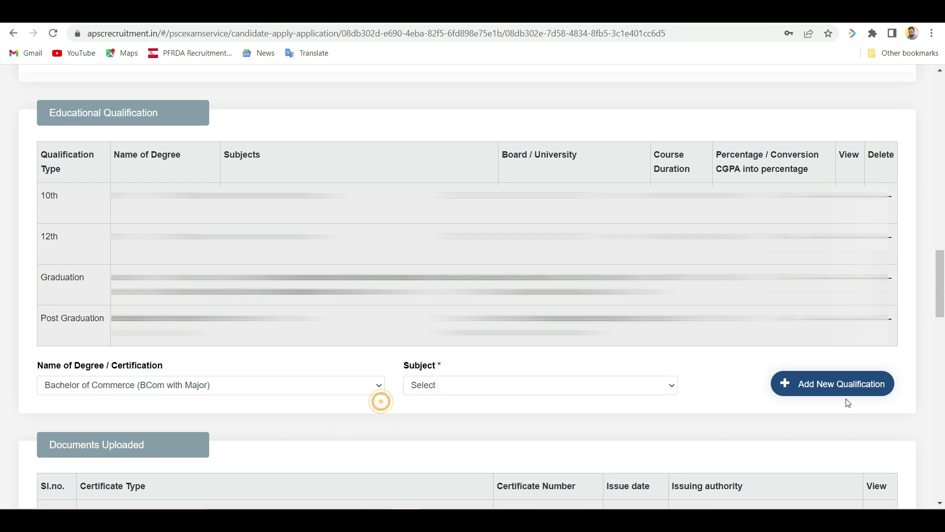
pyautogui.click(821, 387)
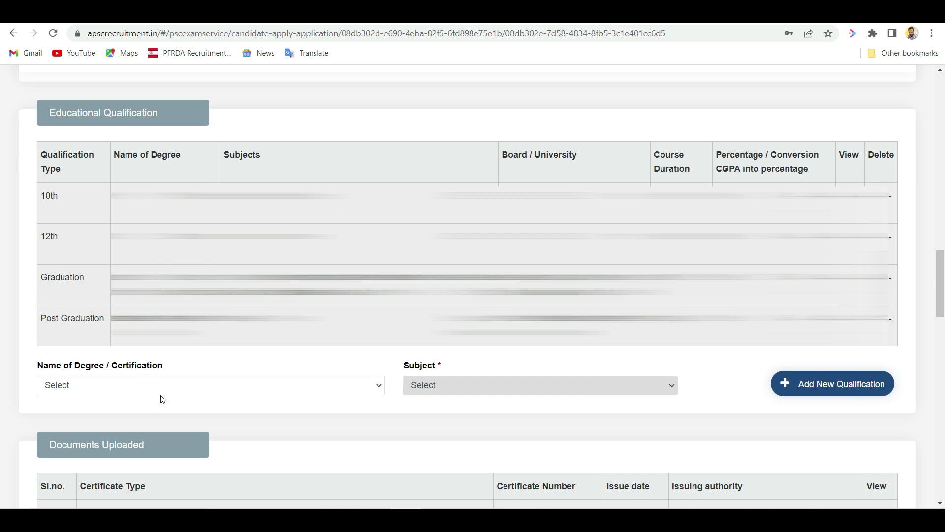
# Step: Select Guwahati as the examination zone
pyautogui.scroll(-5, 159, 383)
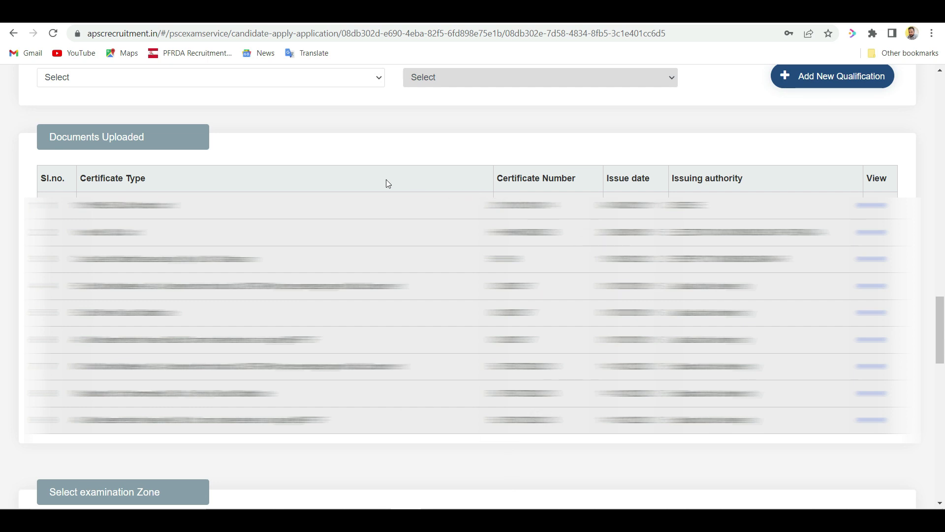
pyautogui.scroll(-7, 130, 126)
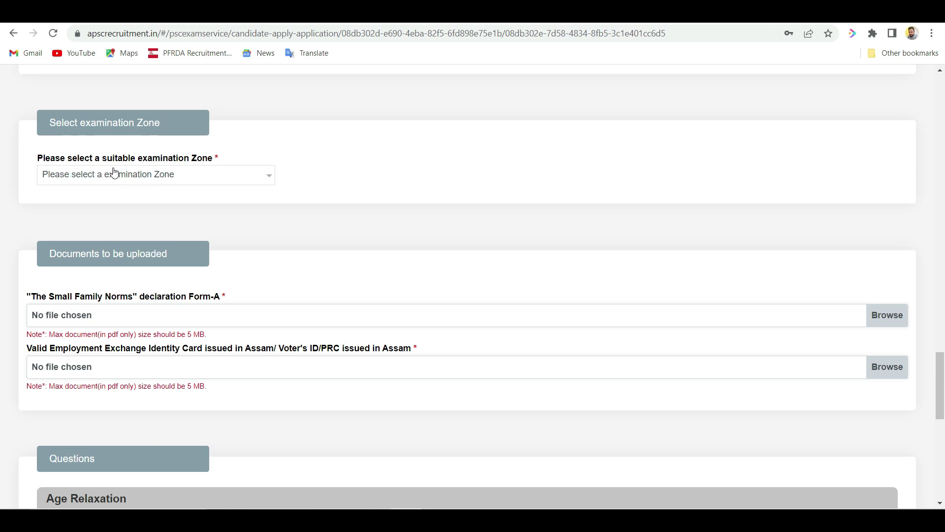
pyautogui.click(180, 179)
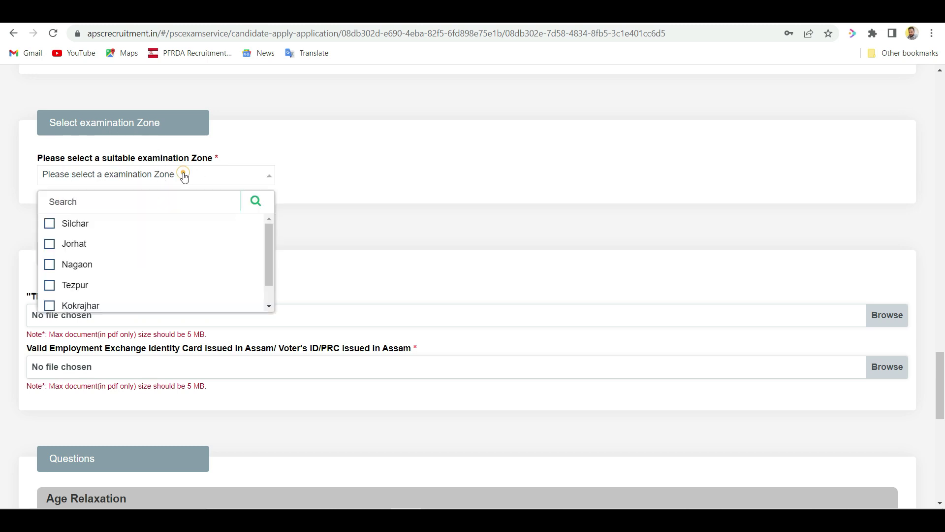
pyautogui.scroll(-1, 118, 260)
pyautogui.scroll(1, 112, 261)
pyautogui.scroll(-1, 137, 260)
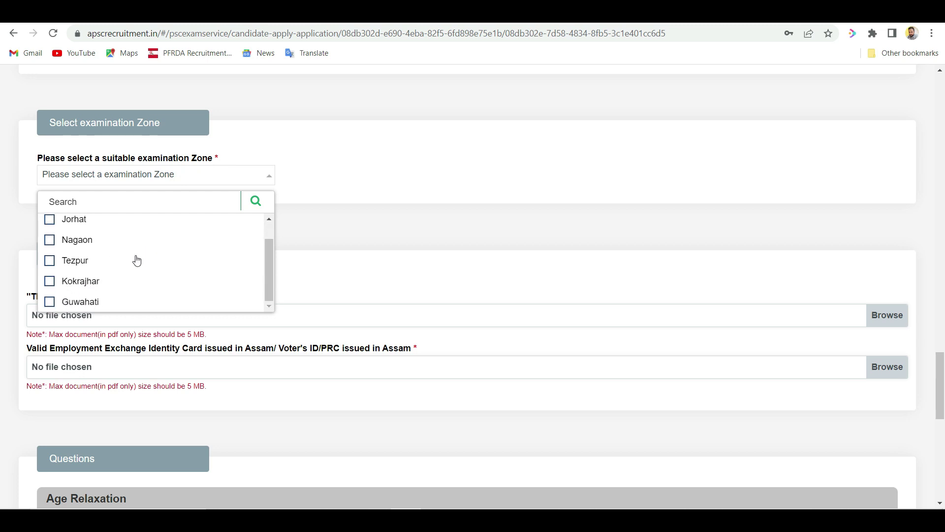
pyautogui.scroll(-1, 137, 260)
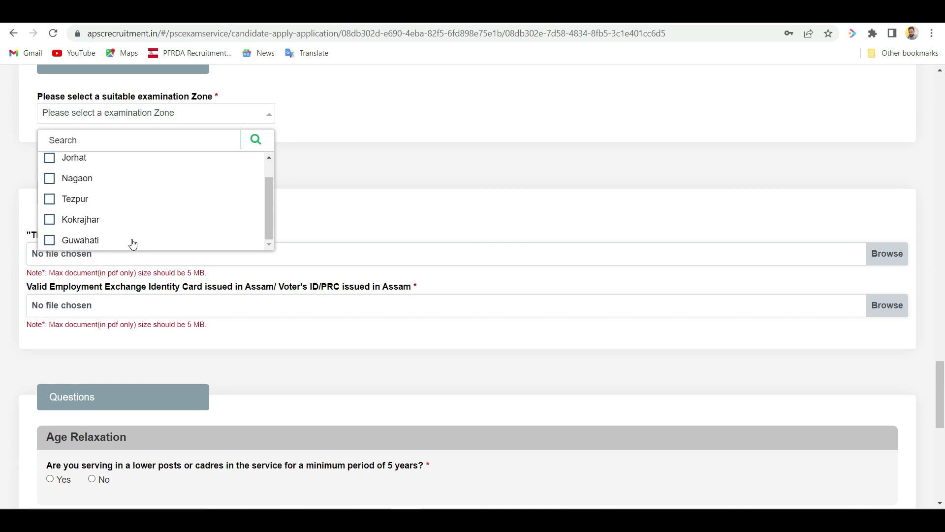
pyautogui.click(50, 240)
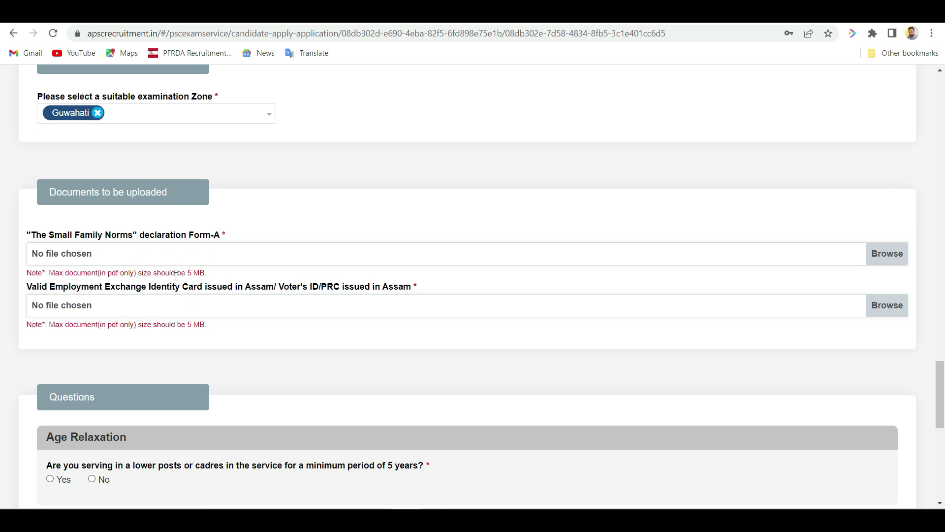
# Step: Answer No to the age relaxation question about serving in lower posts or cadres for a minimum of 5 years
pyautogui.scroll(-5, 212, 280)
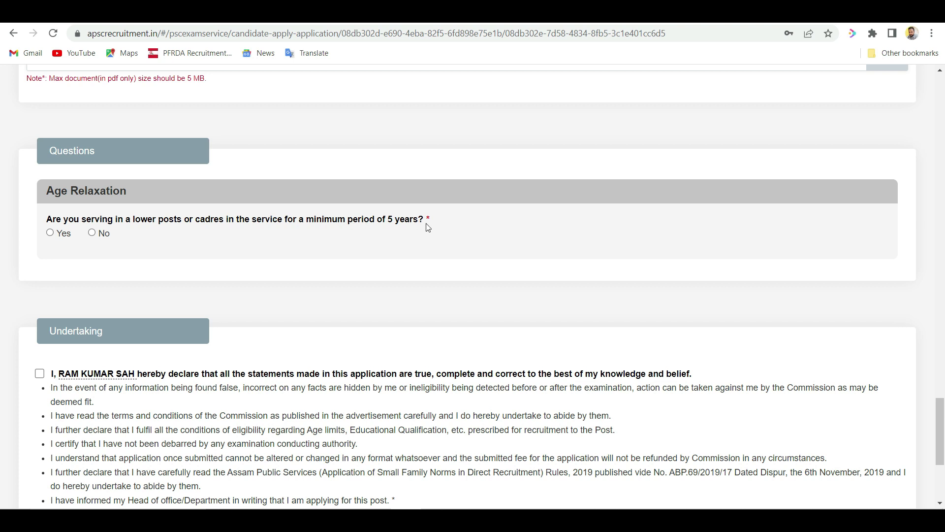
pyautogui.click(50, 233)
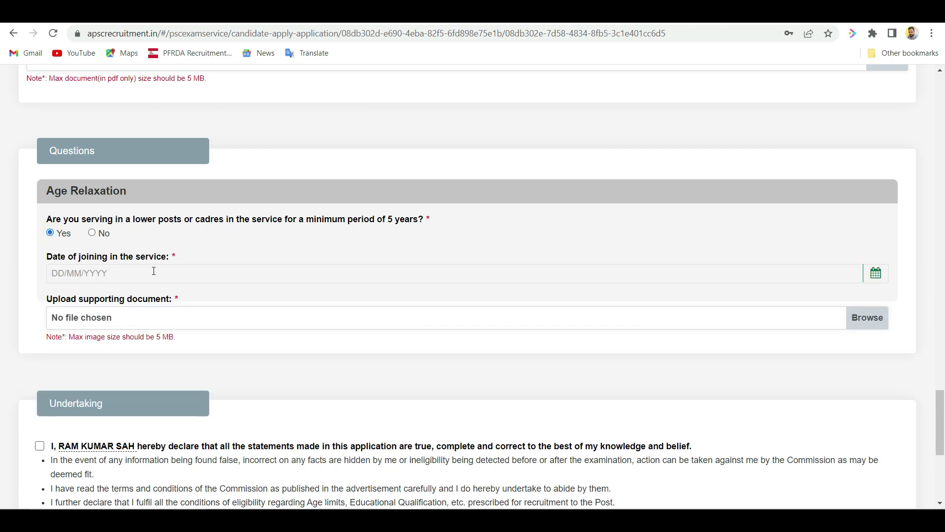
pyautogui.click(93, 234)
pyautogui.scroll(-1, 137, 267)
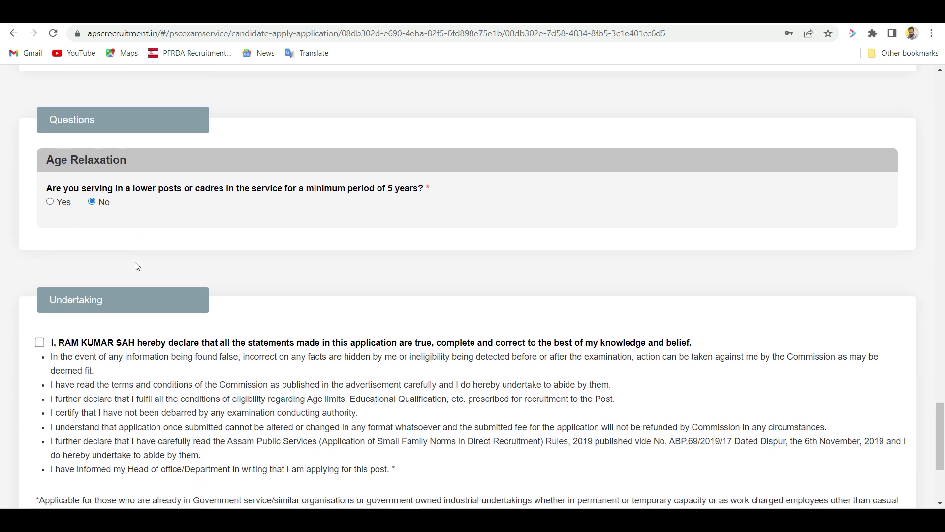
# Step: Accept the undertaking declaration and open the preview of the application
pyautogui.scroll(-3, 138, 266)
pyautogui.click(39, 191)
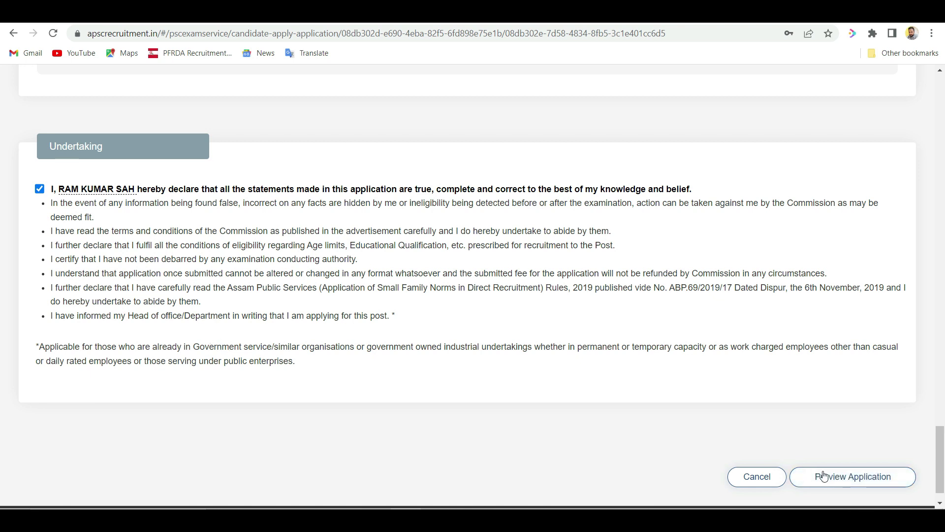
pyautogui.scroll(-1, 823, 475)
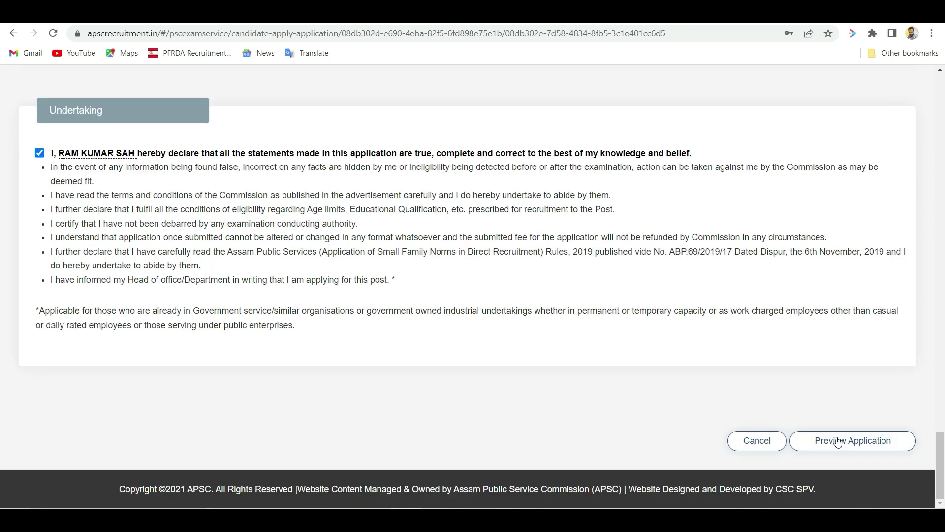
pyautogui.click(839, 440)
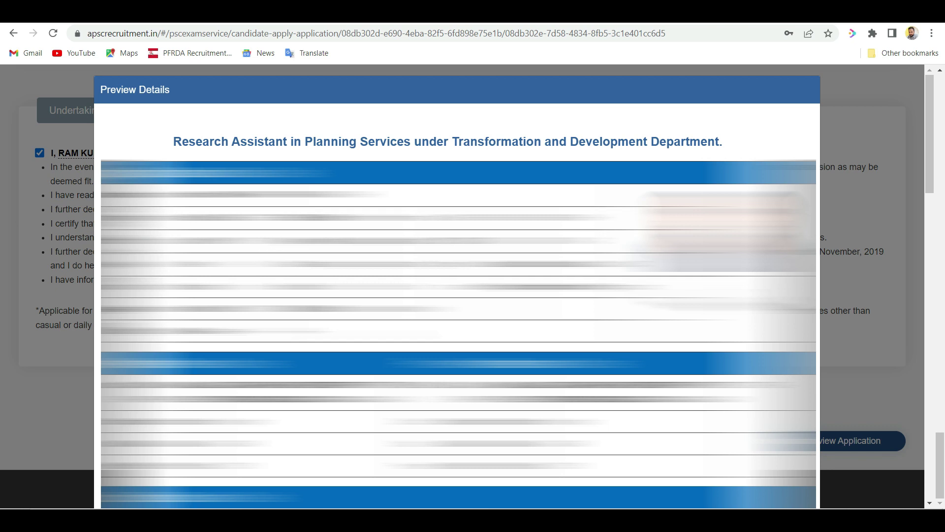
# Step: Review the previewed details down to the end, submit the application and confirm the final submission
pyautogui.scroll(-10, 781, 486)
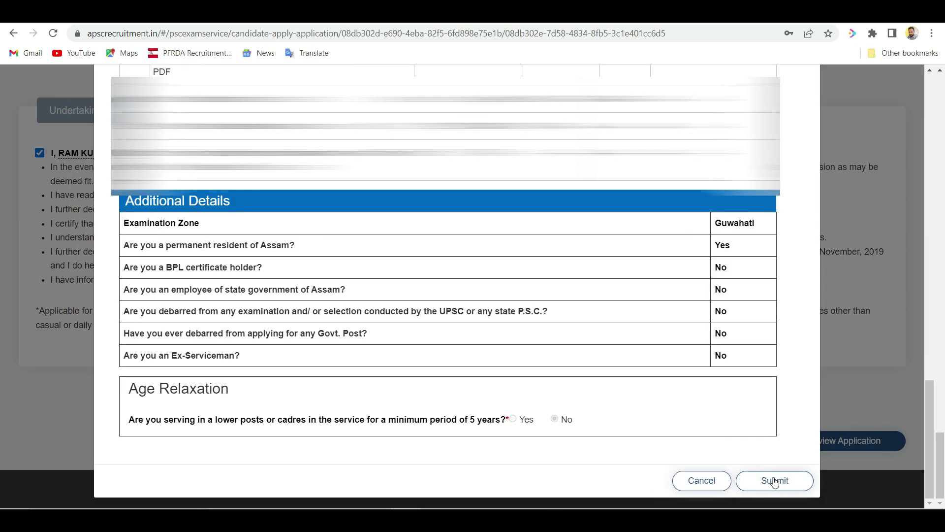
pyautogui.click(775, 481)
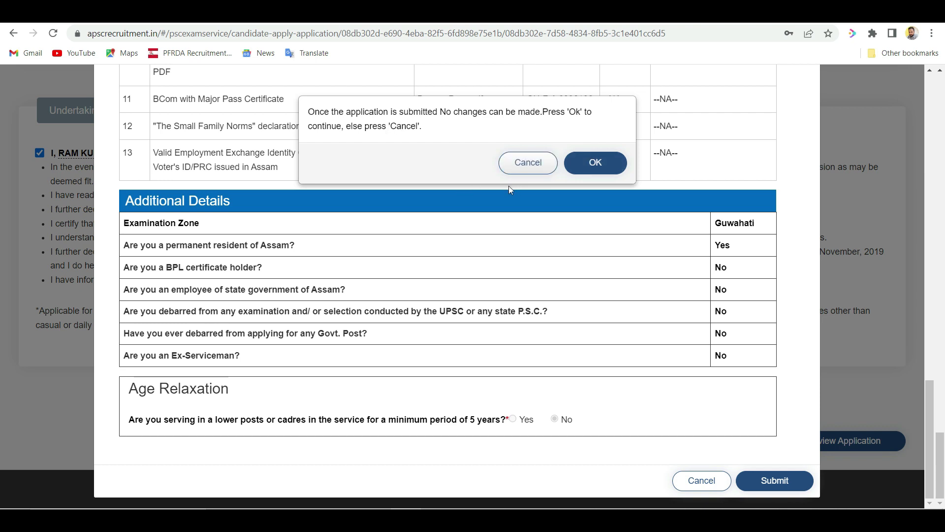
pyautogui.click(596, 163)
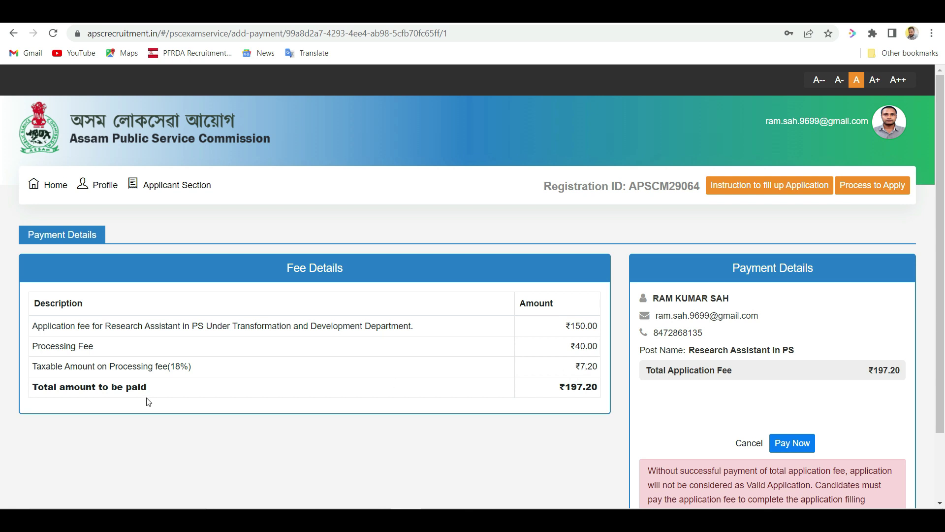
# Step: Proceed from the fee details to the payment gateway and select AXIS EASYPAY (No Charges) as the bank
pyautogui.scroll(-2, 779, 339)
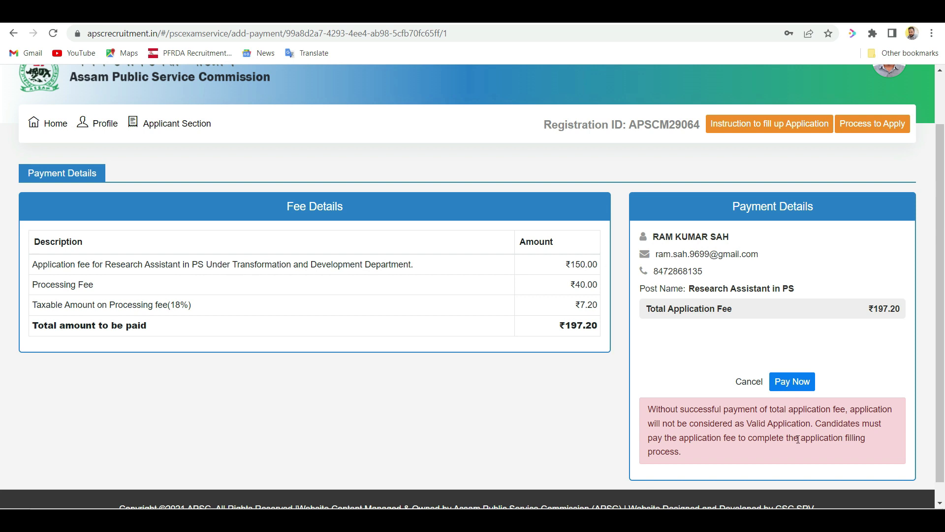
pyautogui.click(799, 383)
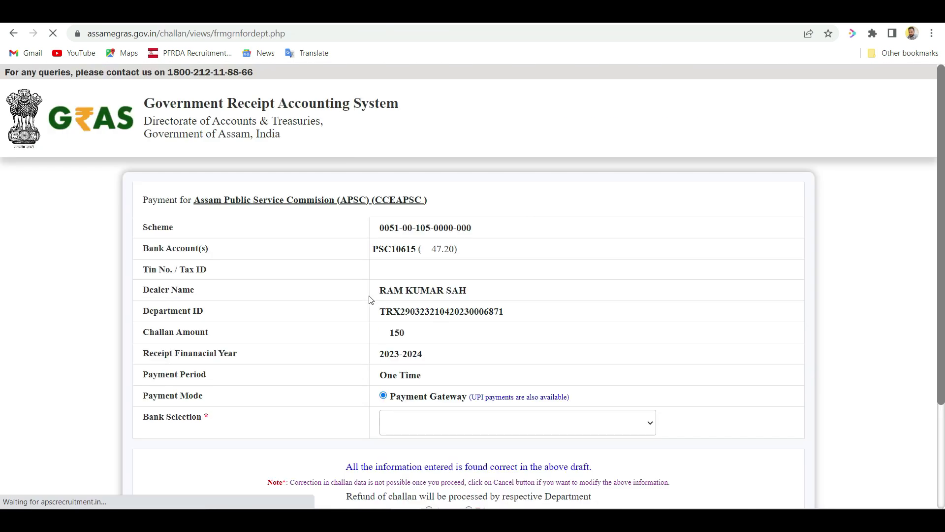
pyautogui.scroll(-1, 339, 301)
pyautogui.click(443, 357)
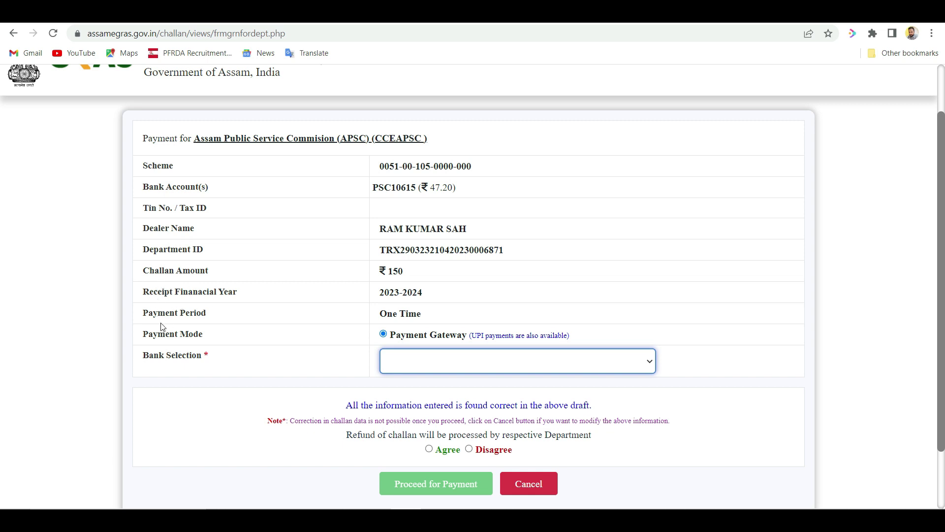
pyautogui.click(512, 363)
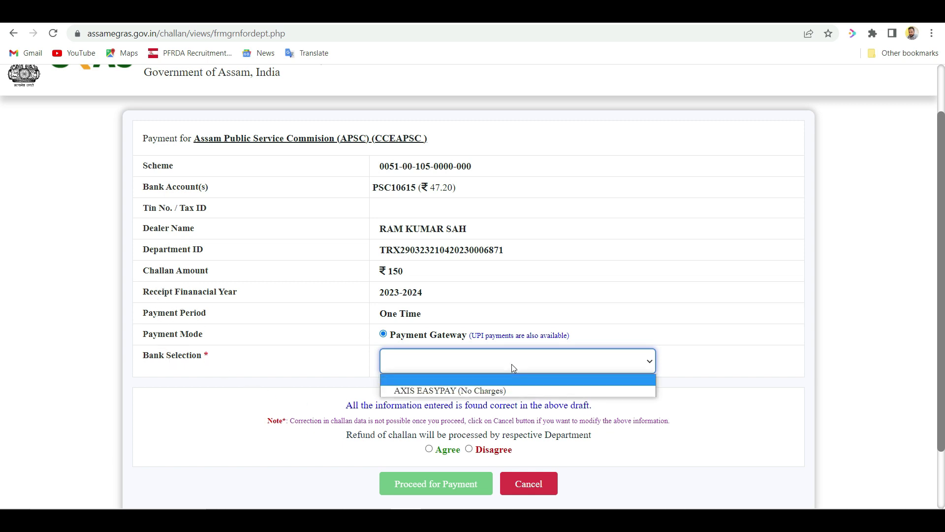
pyautogui.click(439, 393)
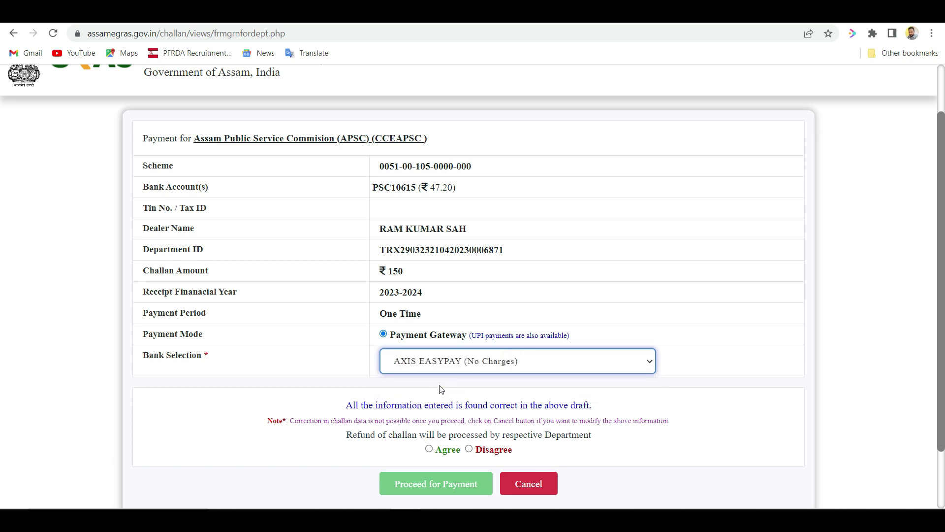
# Step: Agree to the challan refund condition, proceed for payment and acknowledge the GRN number notice
pyautogui.scroll(-1, 439, 386)
pyautogui.click(429, 388)
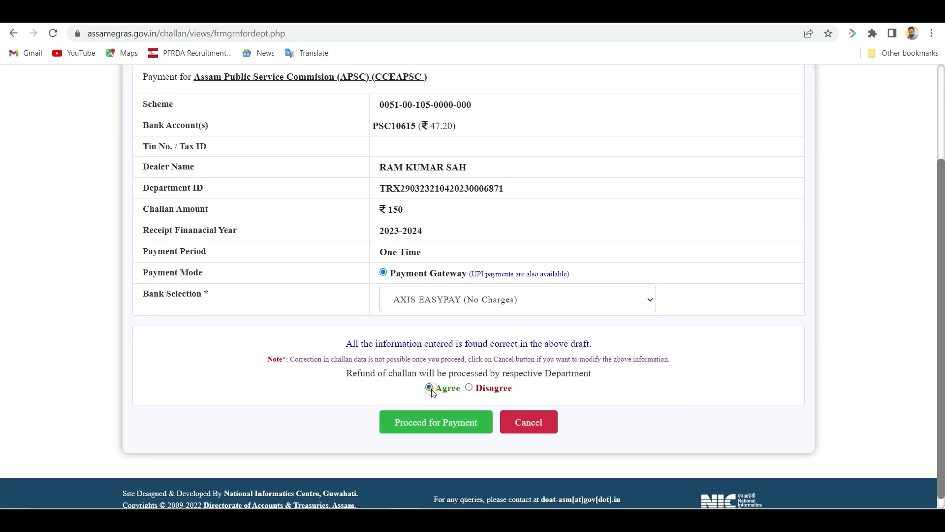
pyautogui.click(432, 428)
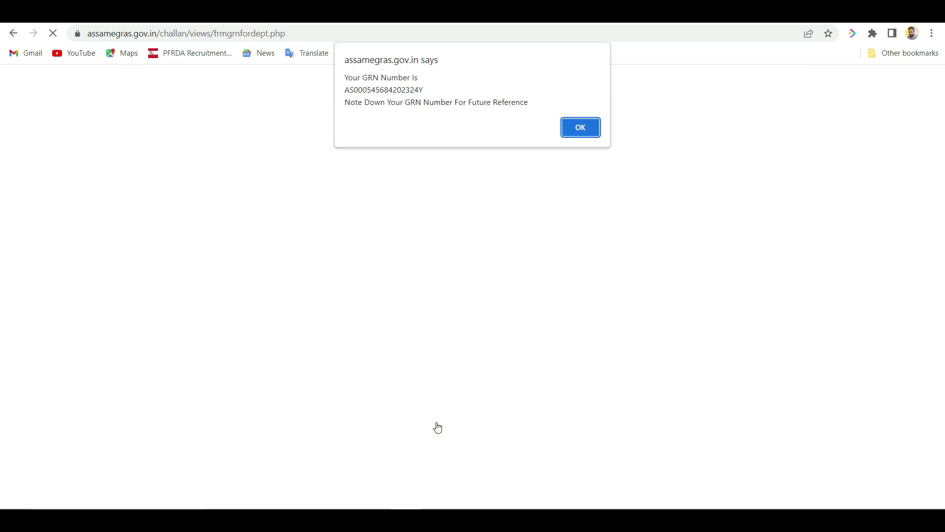
pyautogui.click(580, 129)
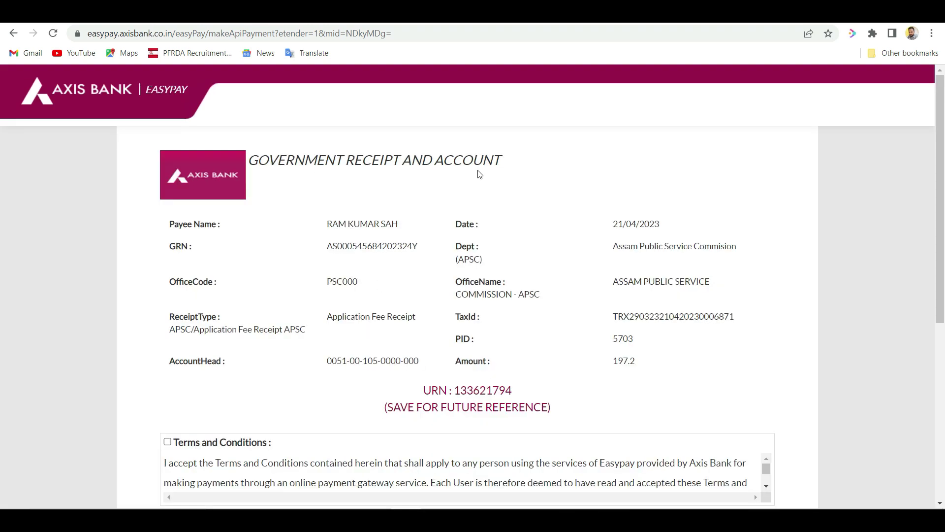
# Step: Accept the Easypay terms and conditions for the application fee payment
pyautogui.scroll(-2, 421, 290)
pyautogui.scroll(-1, 417, 314)
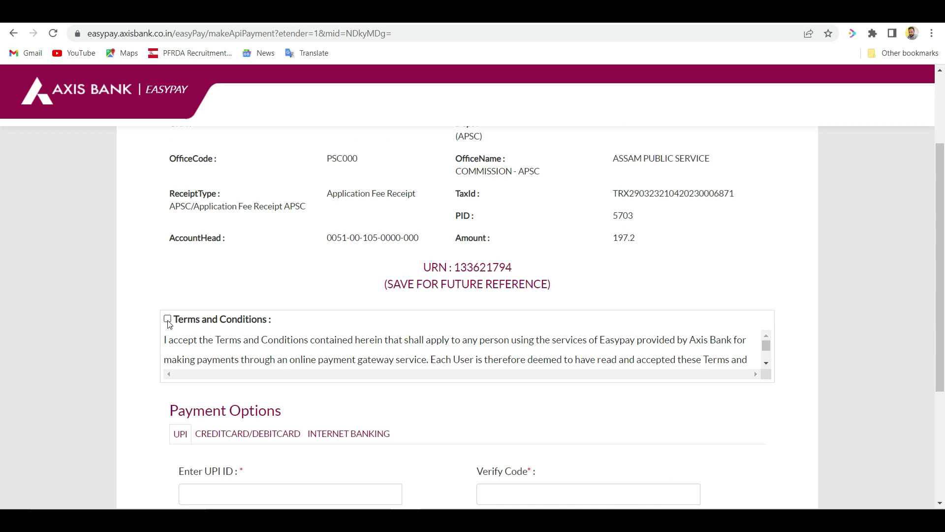
pyautogui.click(167, 319)
pyautogui.scroll(-2, 298, 341)
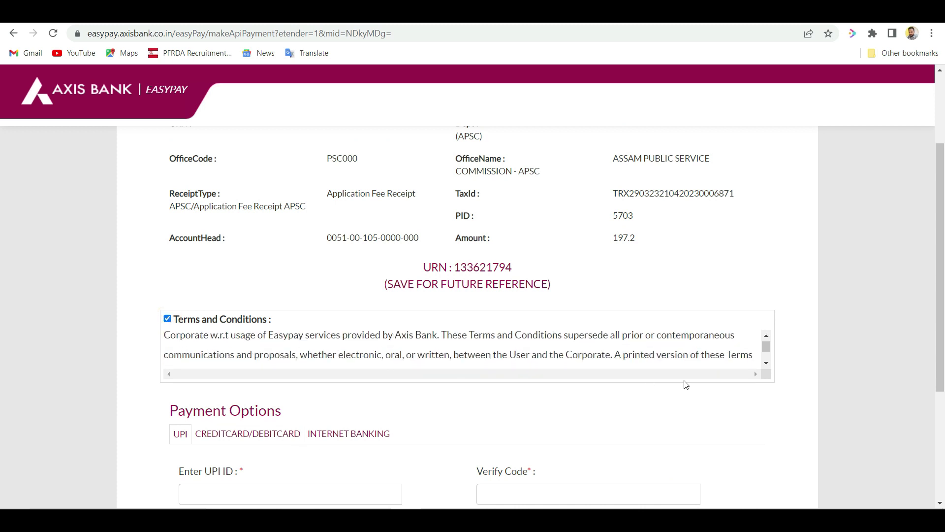
# Step: Use the UPI payment option, fill in the UPI ID and complete the fee payment on the phone
pyautogui.scroll(-3, 685, 382)
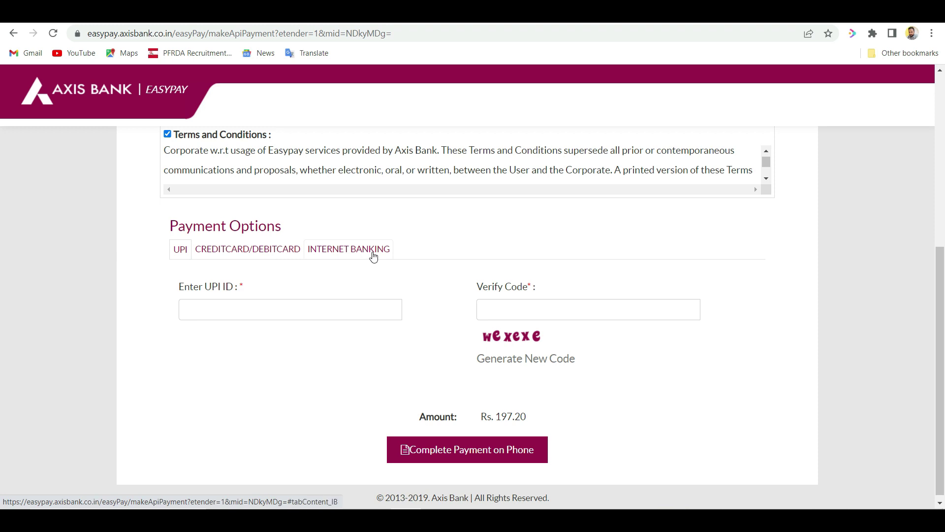
pyautogui.click(230, 308)
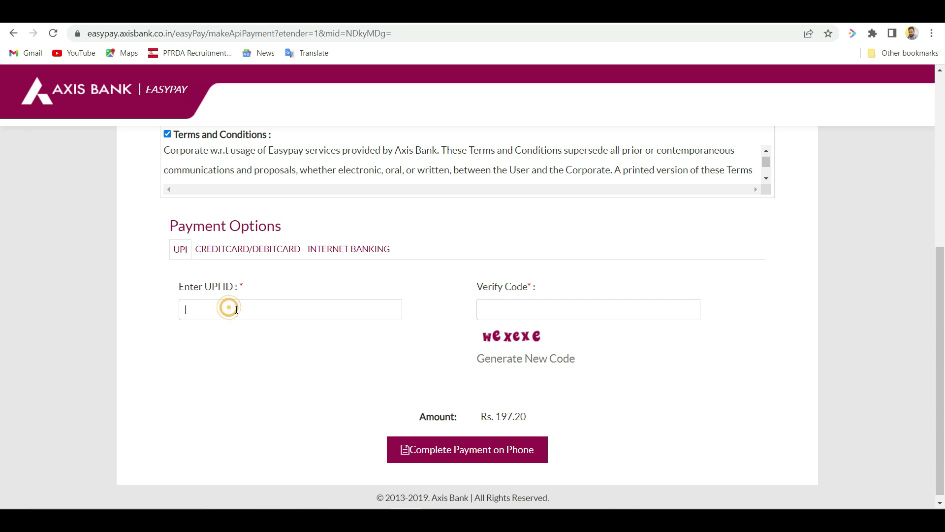
pyautogui.click(501, 450)
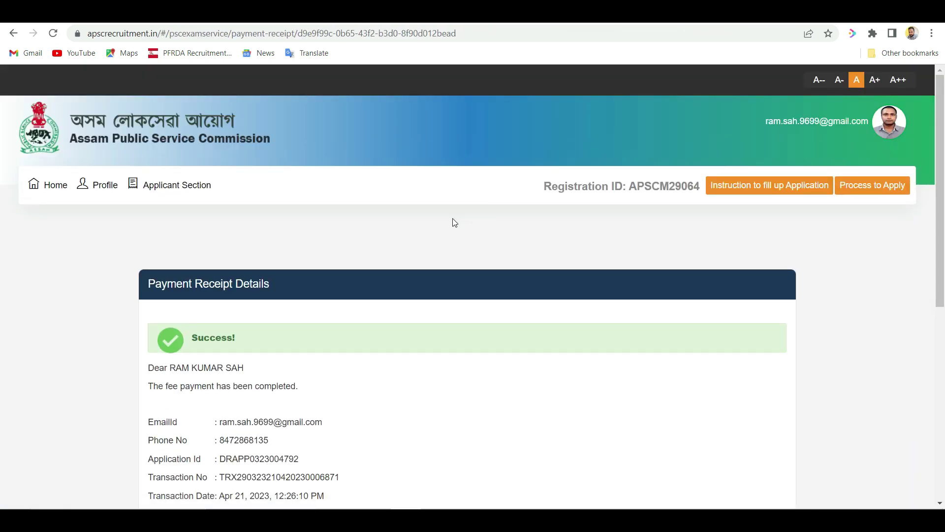
# Step: Review the payment receipt details down to the end and go back to the list of submitted applications
pyautogui.scroll(-3, 455, 222)
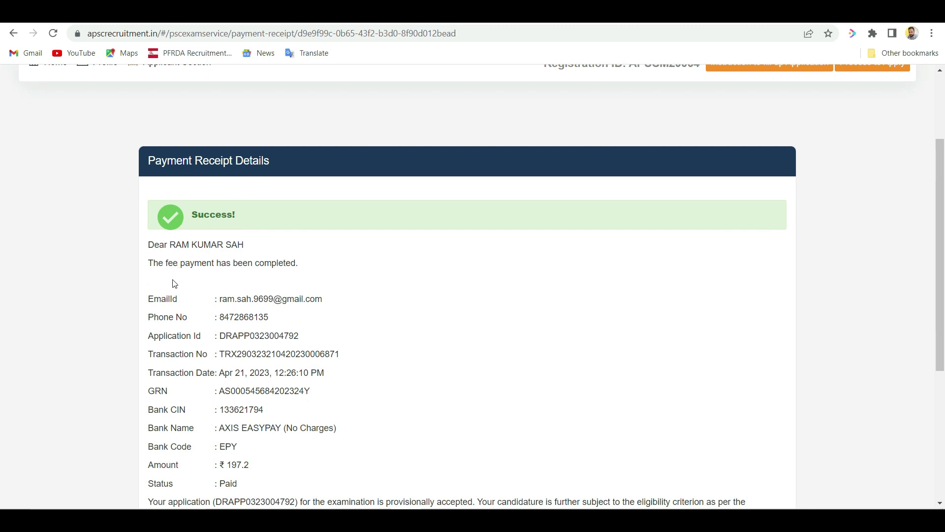
pyautogui.scroll(-2, 277, 273)
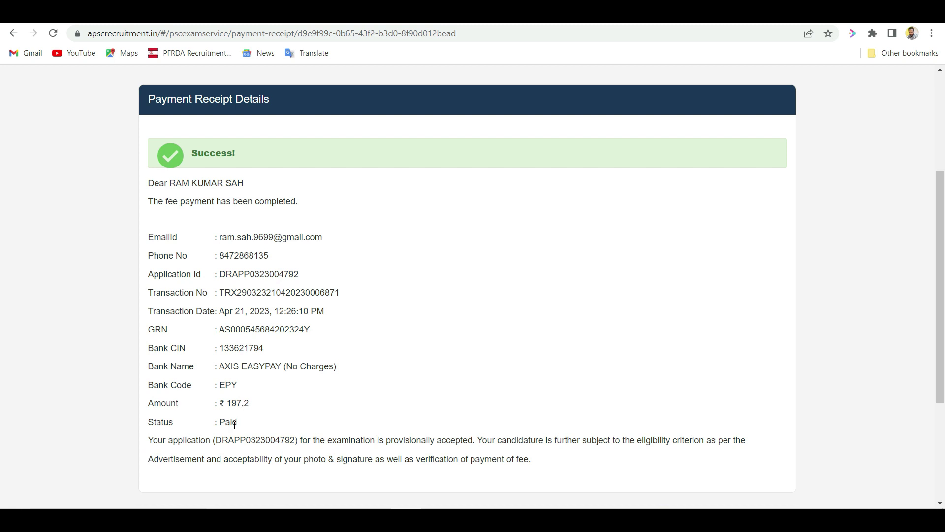
pyautogui.scroll(-3, 212, 482)
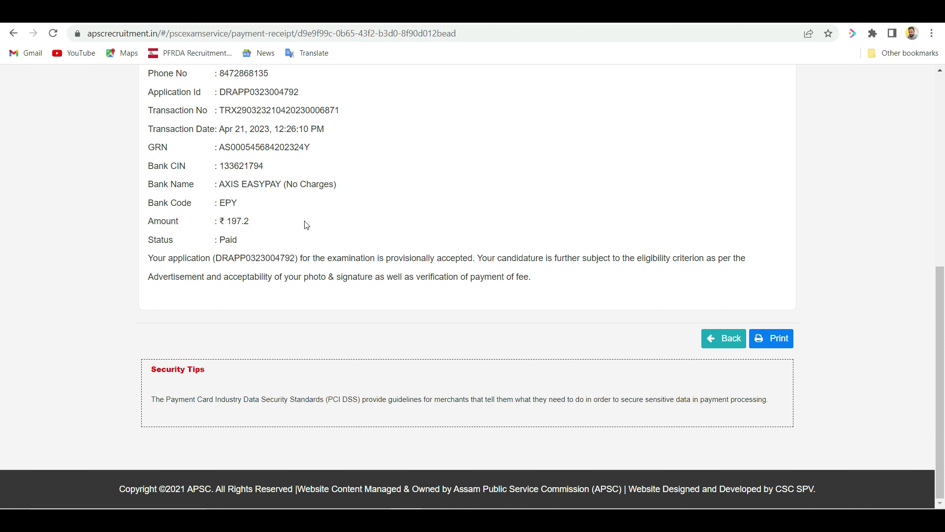
pyautogui.scroll(5, 493, 225)
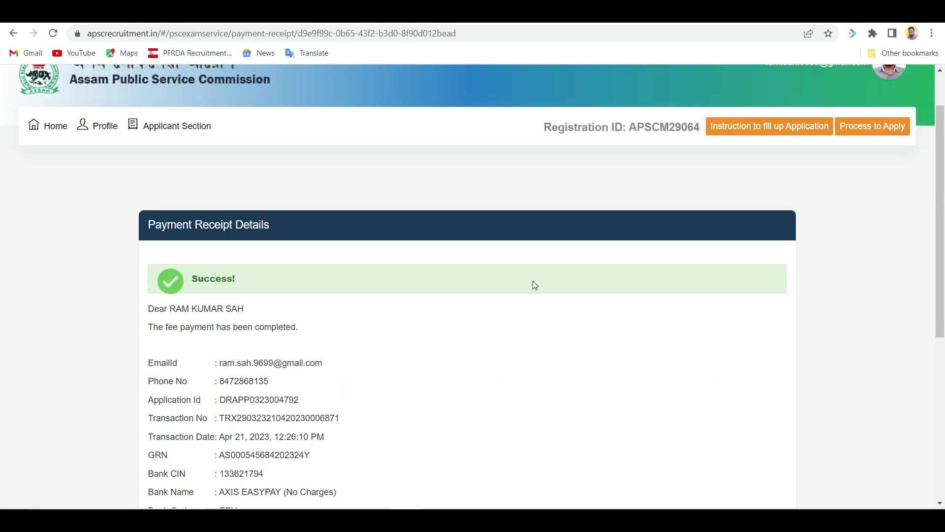
pyautogui.scroll(-5, 535, 285)
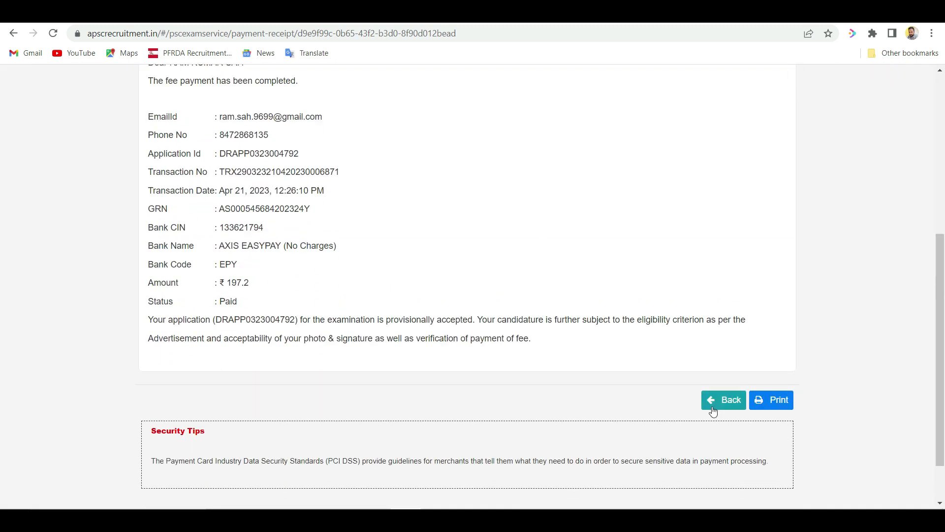
pyautogui.click(715, 404)
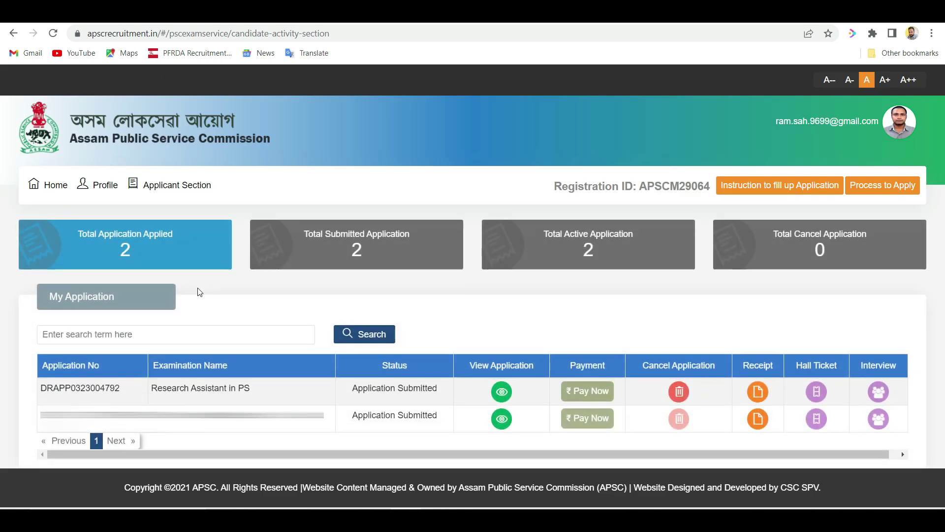
pyautogui.moveTo(161, 190)
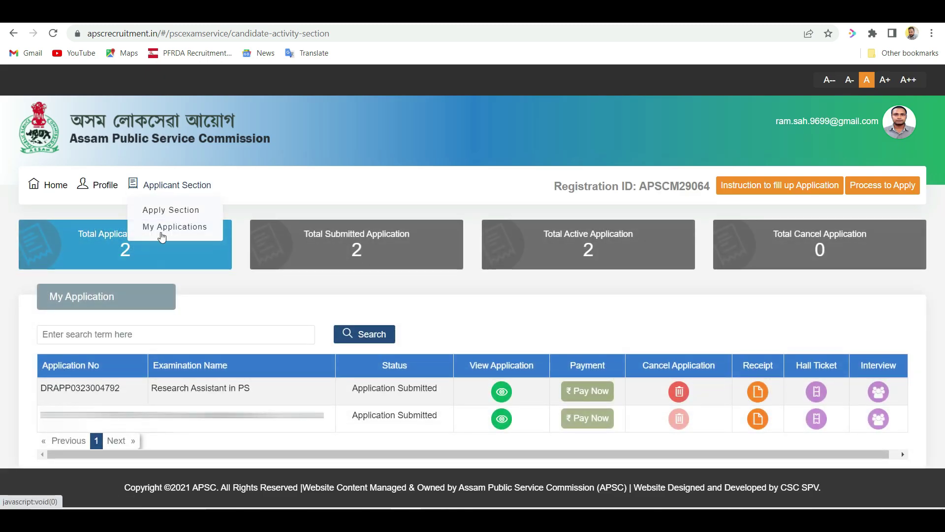